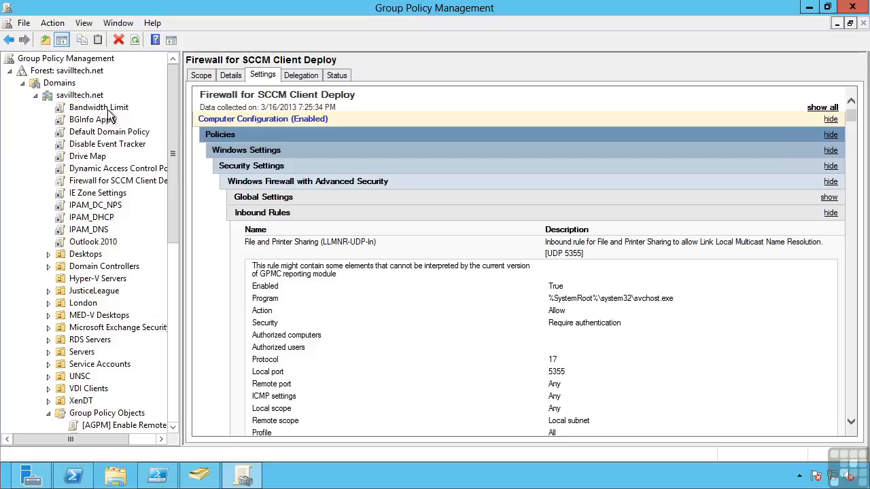
# Check the GPO creation and linking options offered for the savilltech.net domain and the Domain Controllers OU.
pyautogui.rightClick(79, 99)
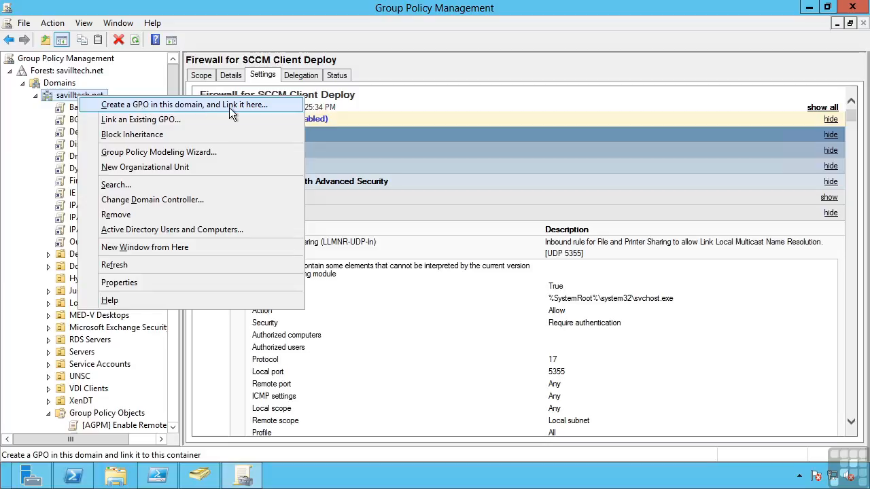
pyautogui.click(177, 81)
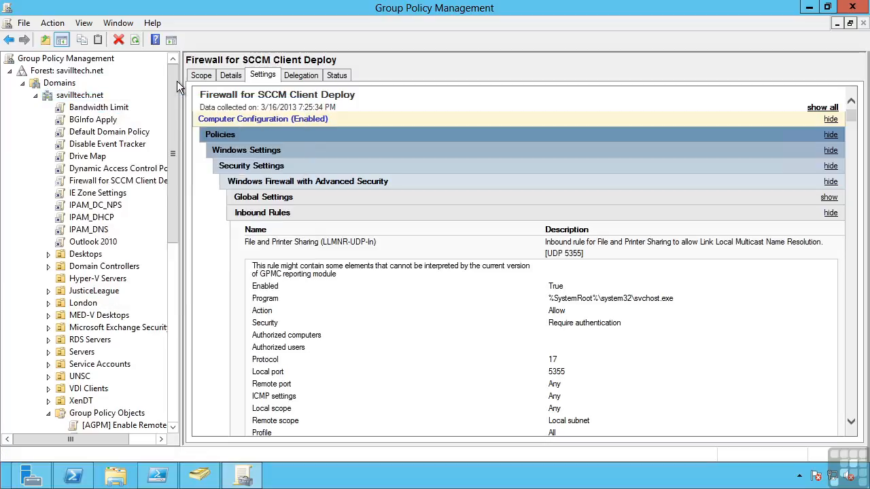
pyautogui.rightClick(91, 272)
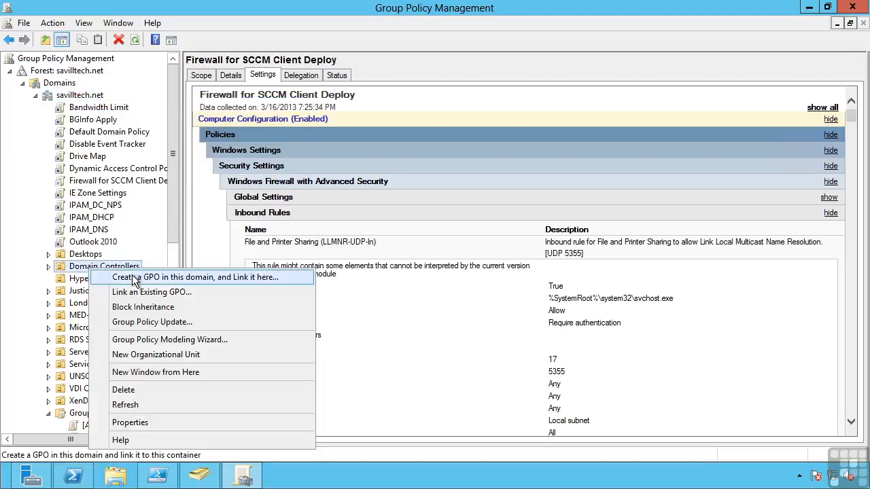
# Display the scope of the AppControl policy stored under Group Policy Objects.
pyautogui.moveTo(173, 197); pyautogui.dragTo(172, 261)
pyautogui.click(108, 304)
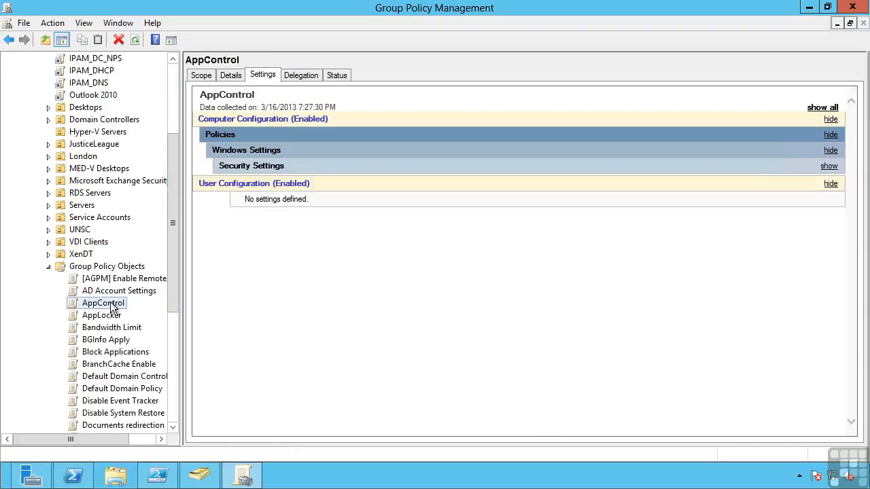
pyautogui.click(202, 75)
# Browse the existing GPOs that can be linked to the JusticeLeague OU and cancel the selection.
pyautogui.moveTo(173, 180); pyautogui.dragTo(173, 266)
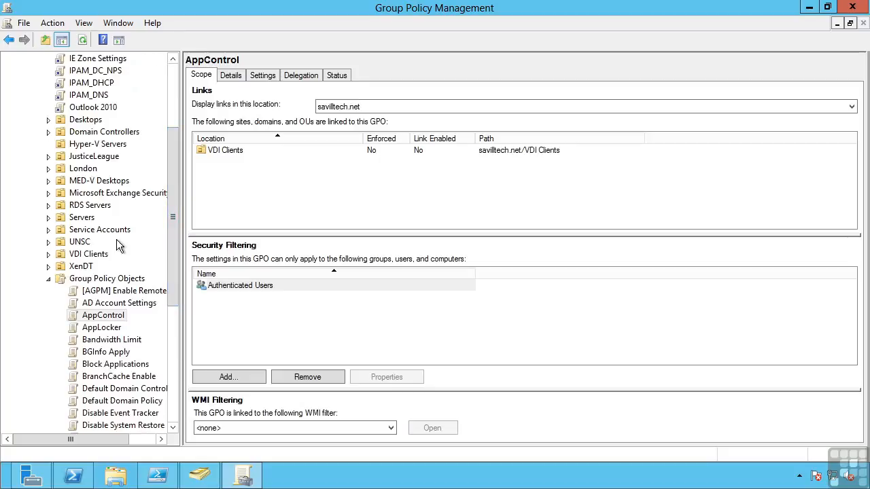
pyautogui.rightClick(88, 158)
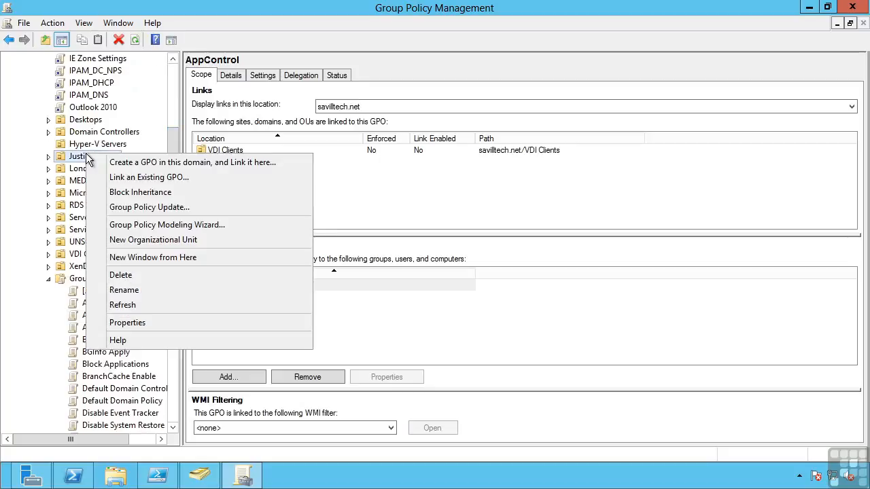
pyautogui.click(189, 179)
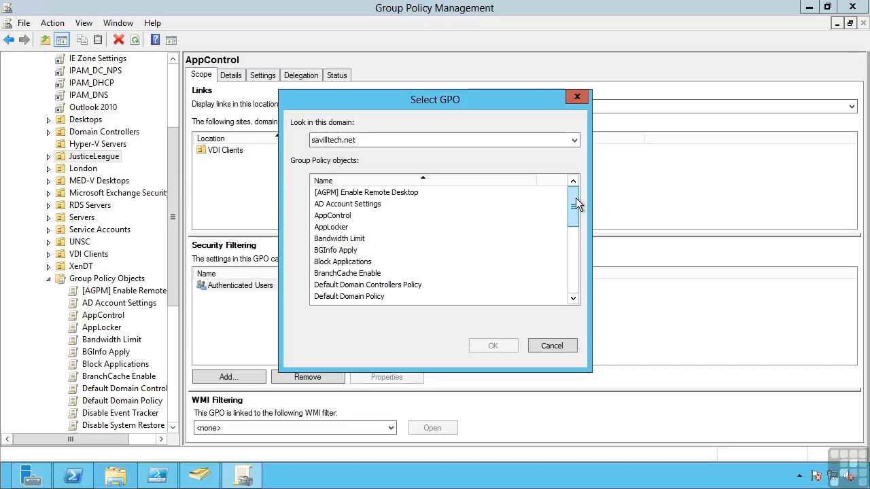
pyautogui.moveTo(573, 202); pyautogui.dragTo(577, 254)
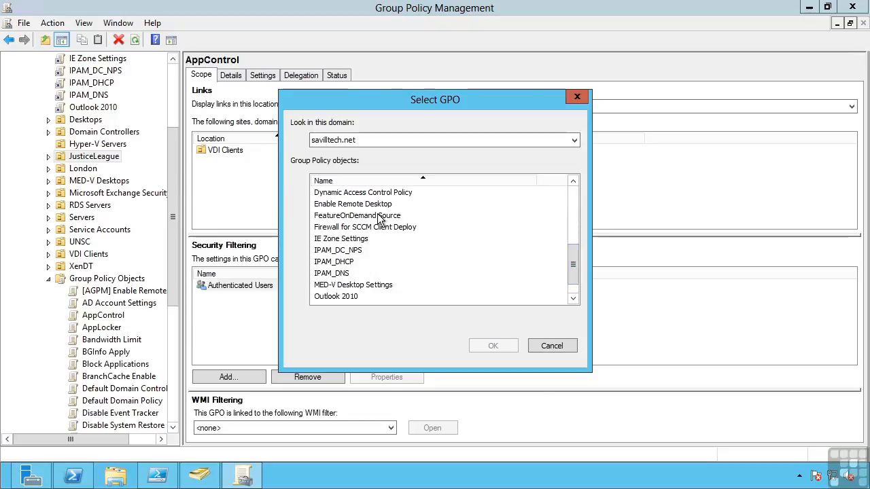
pyautogui.click(546, 347)
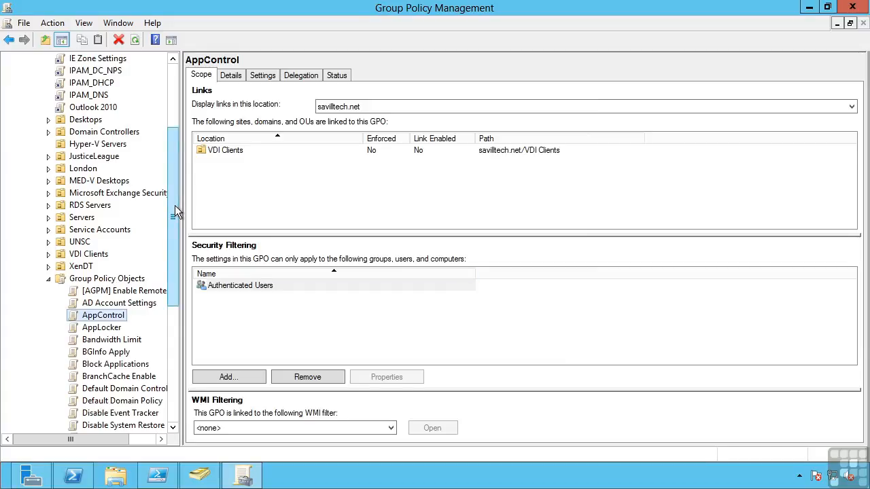
# Display the scope of the Drive Map policy linked to the savilltech.net domain.
pyautogui.moveTo(178, 158); pyautogui.dragTo(175, 103)
pyautogui.click(78, 148)
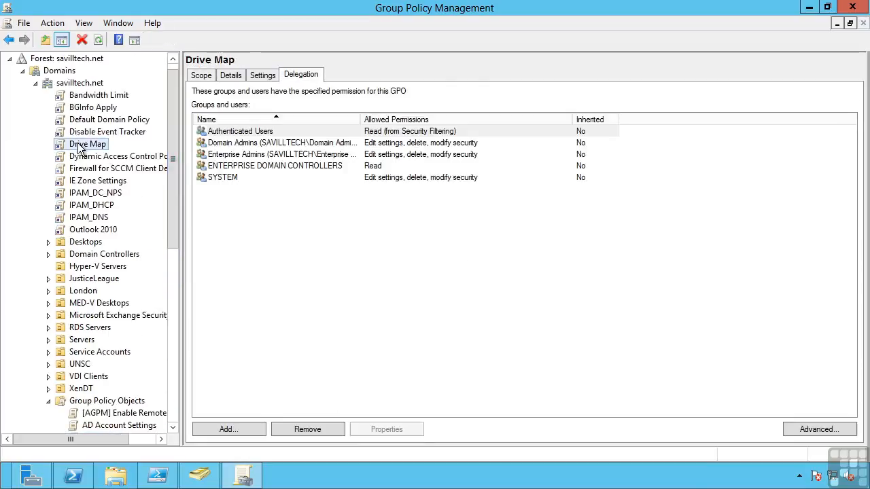
pyautogui.click(201, 75)
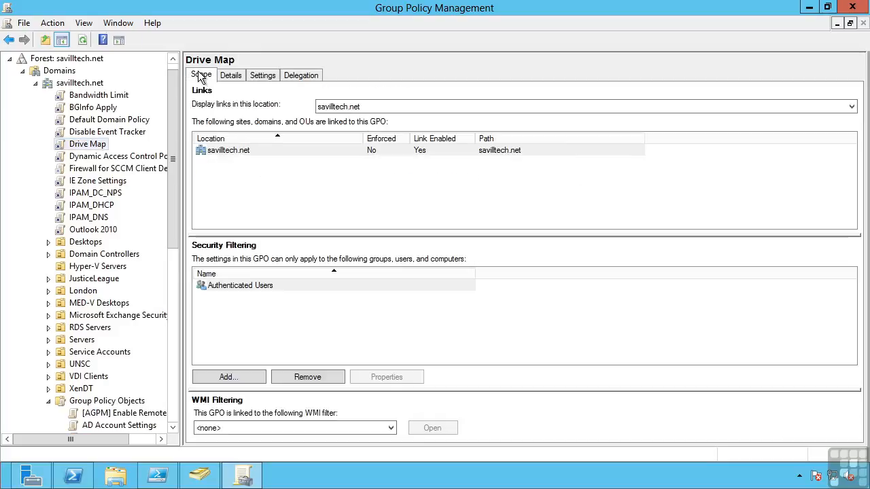
# Switch enforcement of the Drive Map link on and back off, and check its Link Enabled option.
pyautogui.rightClick(93, 145)
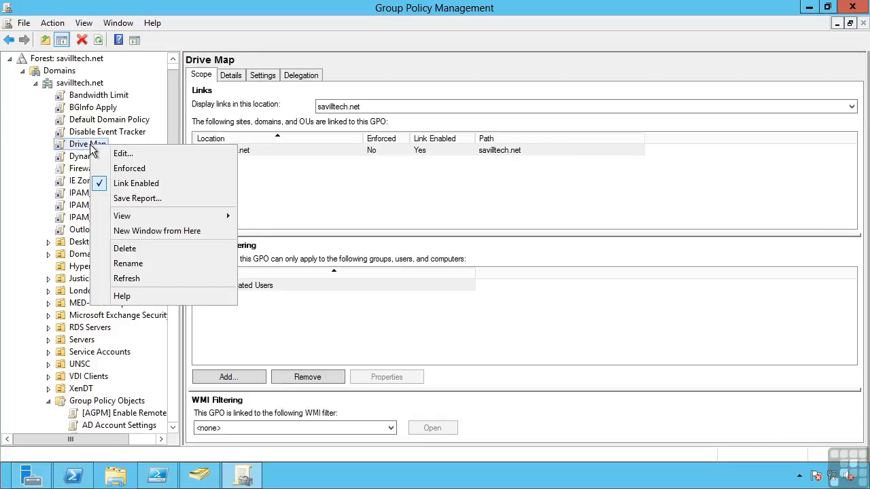
pyautogui.click(136, 170)
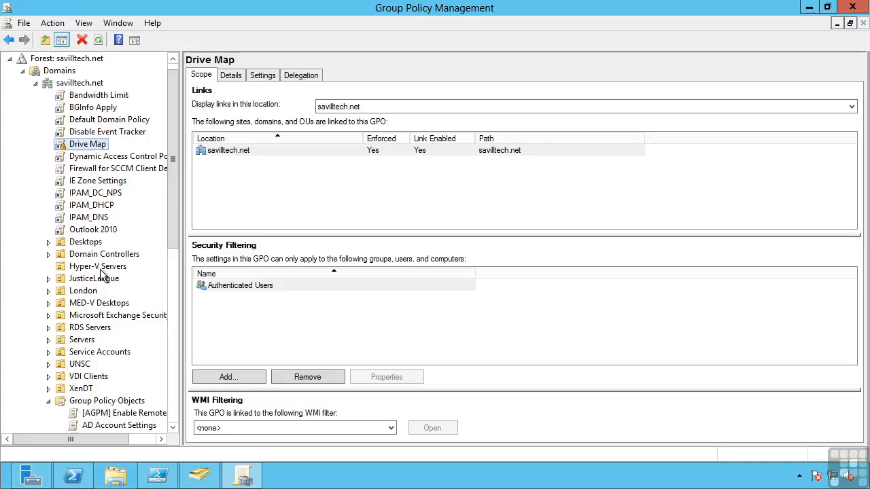
pyautogui.rightClick(95, 147)
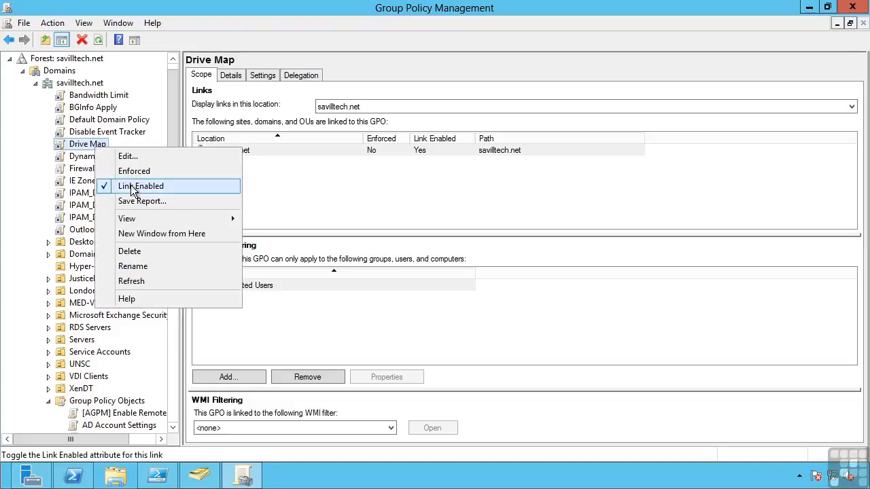
pyautogui.click(170, 130)
# Review the GPO Status choices for the AppLocker policy under Group Policy Objects.
pyautogui.scroll(-2, 174, 163)
pyautogui.scroll(-1, 174, 162)
pyautogui.click(108, 328)
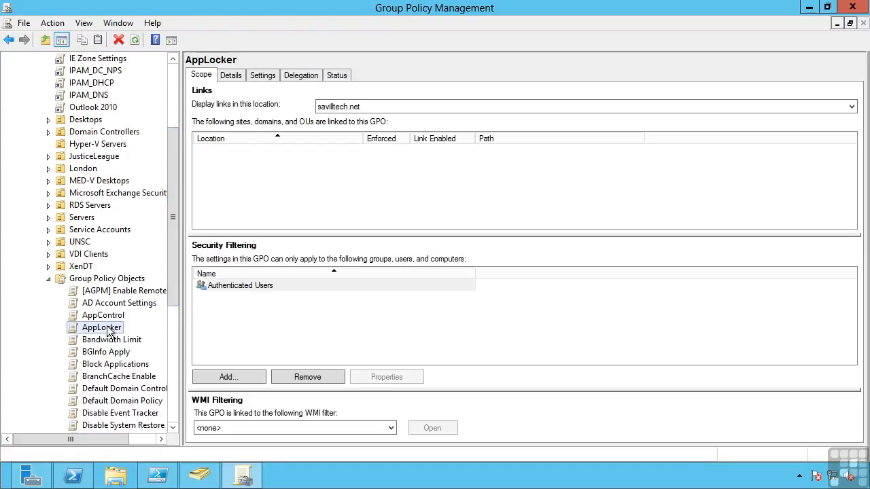
pyautogui.rightClick(107, 328)
pyautogui.moveTo(192, 142)
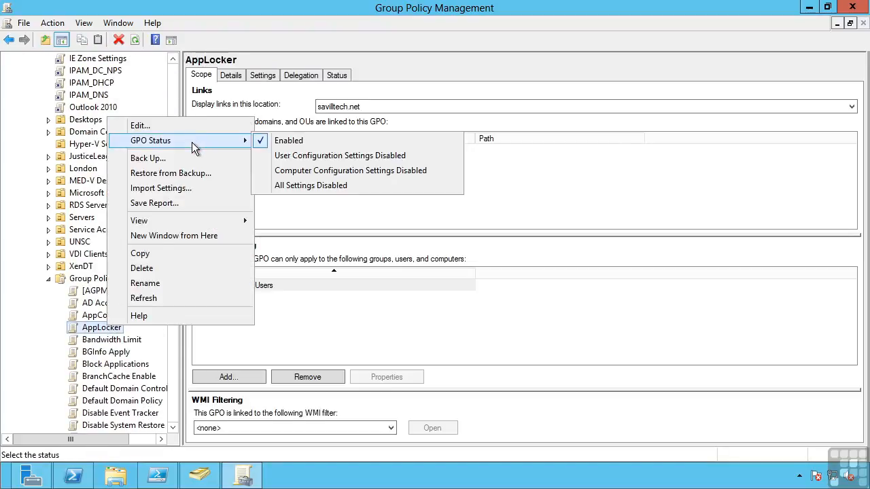
pyautogui.click(311, 161)
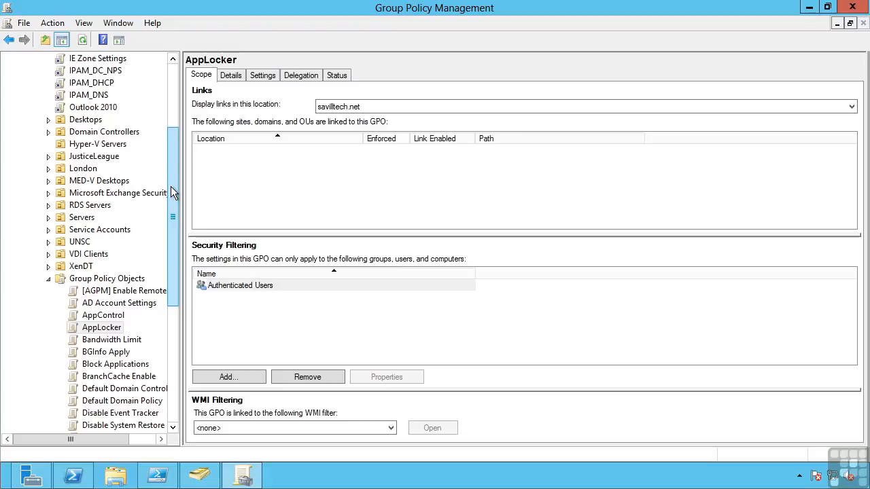
# Expand the JusticeLeague OU and review the GPOs linked to it and to its Active sub-OU.
pyautogui.moveTo(172, 193); pyautogui.dragTo(179, 371)
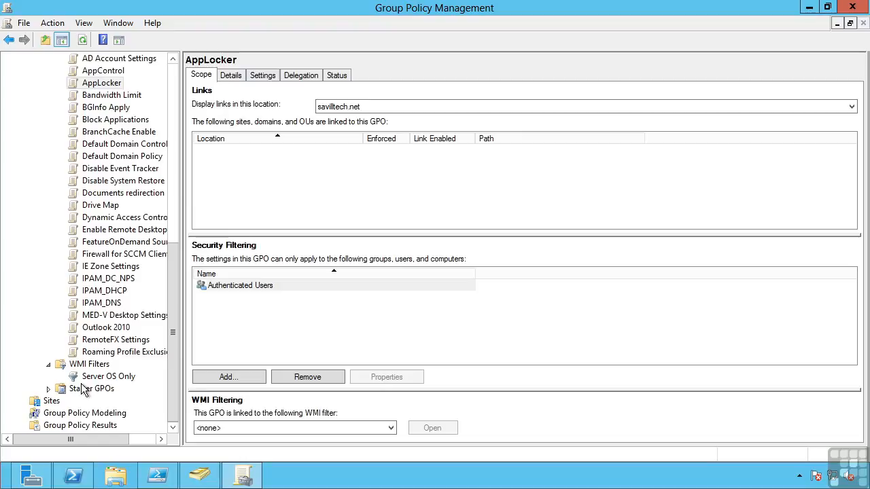
pyautogui.moveTo(171, 332); pyautogui.dragTo(175, 129)
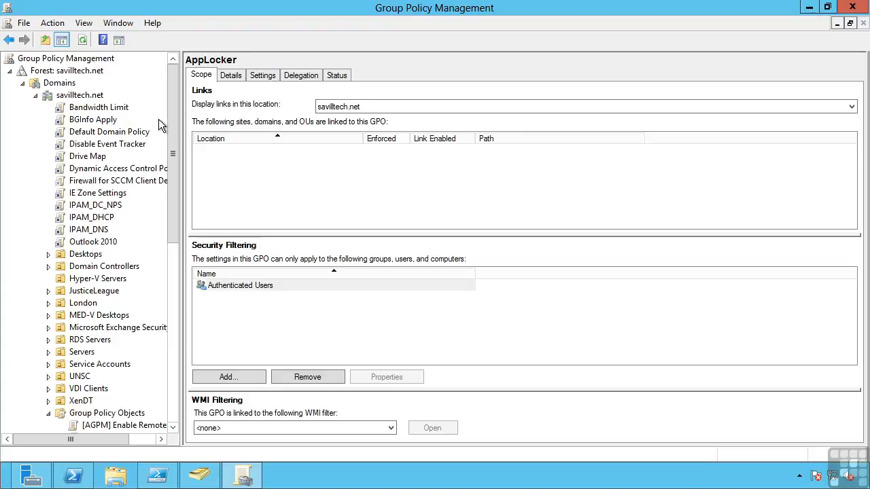
pyautogui.moveTo(173, 113); pyautogui.dragTo(173, 172)
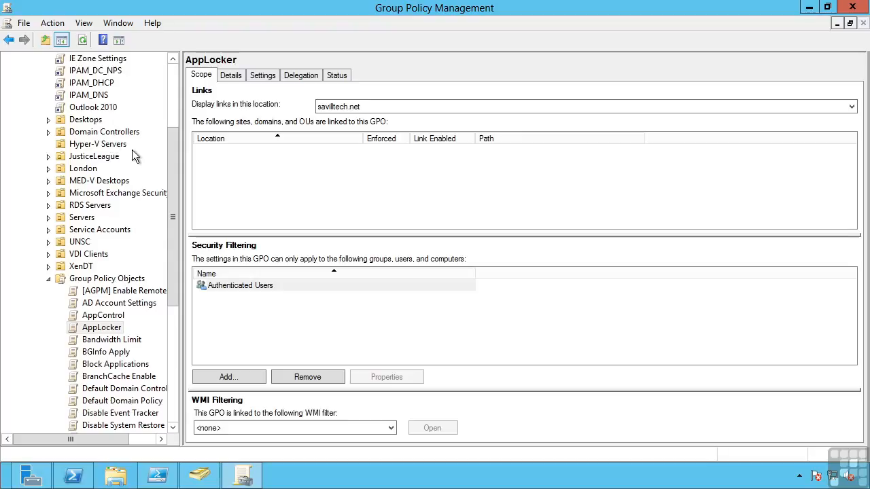
pyautogui.click(48, 157)
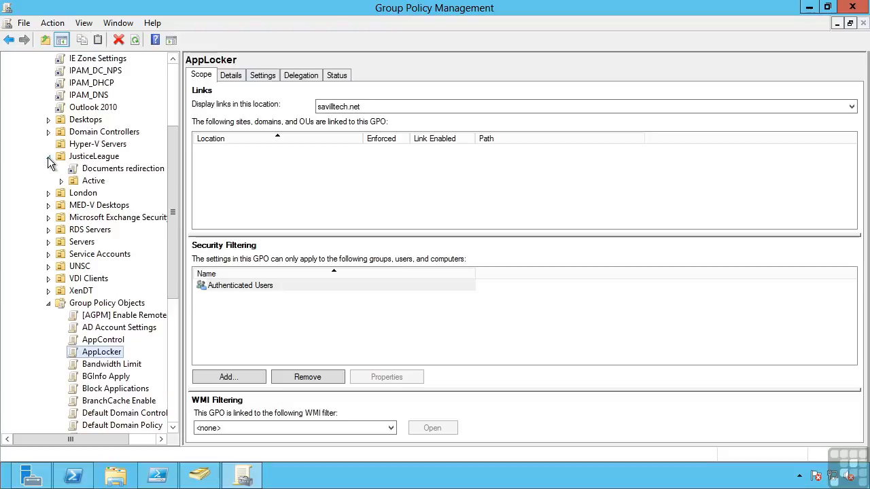
pyautogui.click(93, 159)
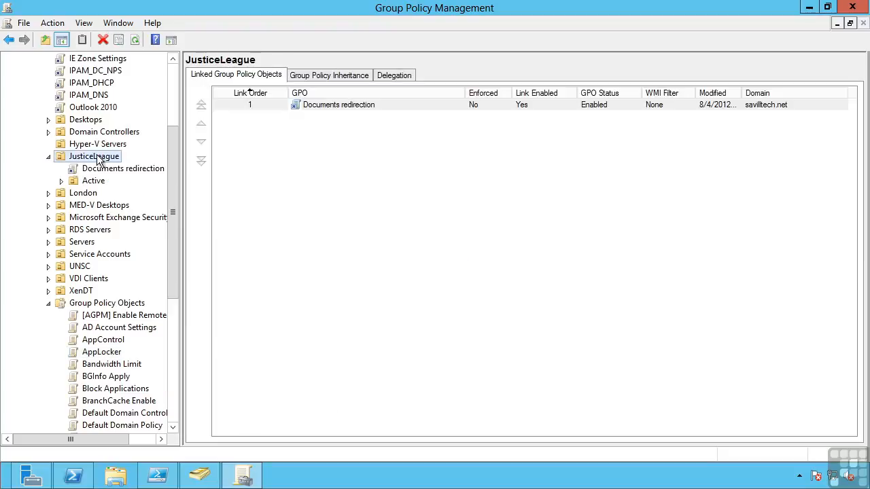
pyautogui.click(87, 182)
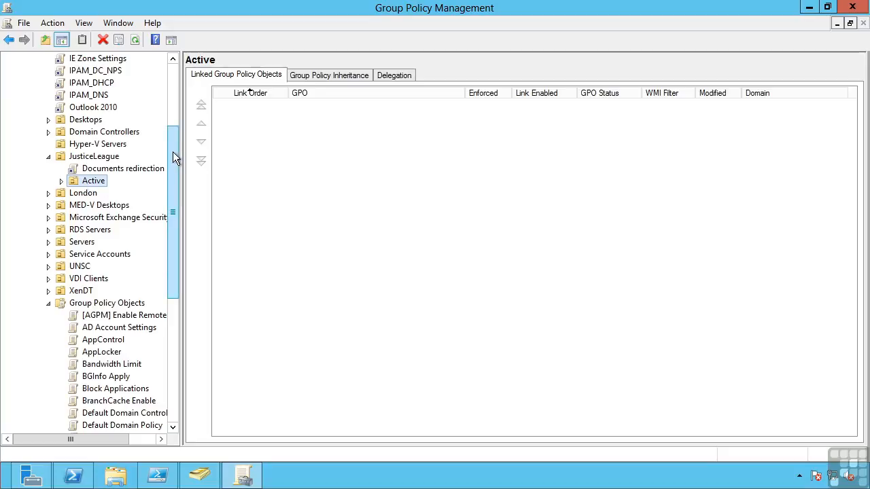
# Enforce the Drive Map policy link at the savilltech.net domain level.
pyautogui.moveTo(173, 151); pyautogui.dragTo(171, 89)
pyautogui.click(89, 98)
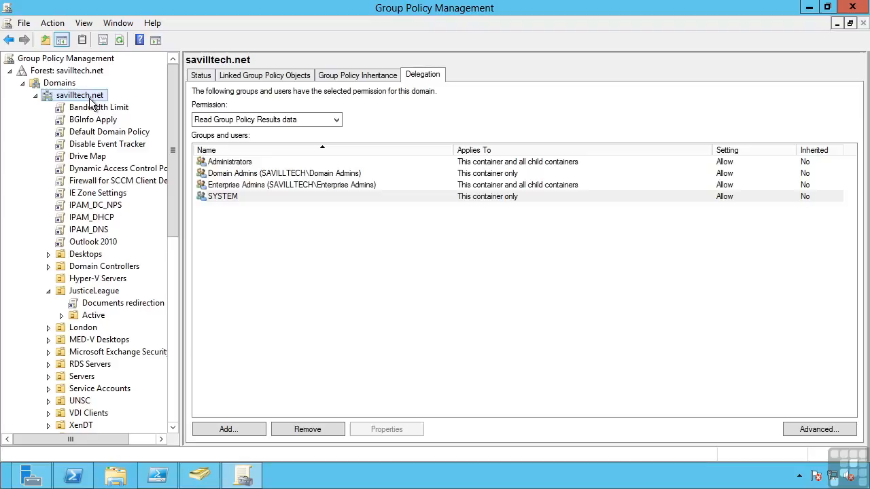
pyautogui.rightClick(89, 156)
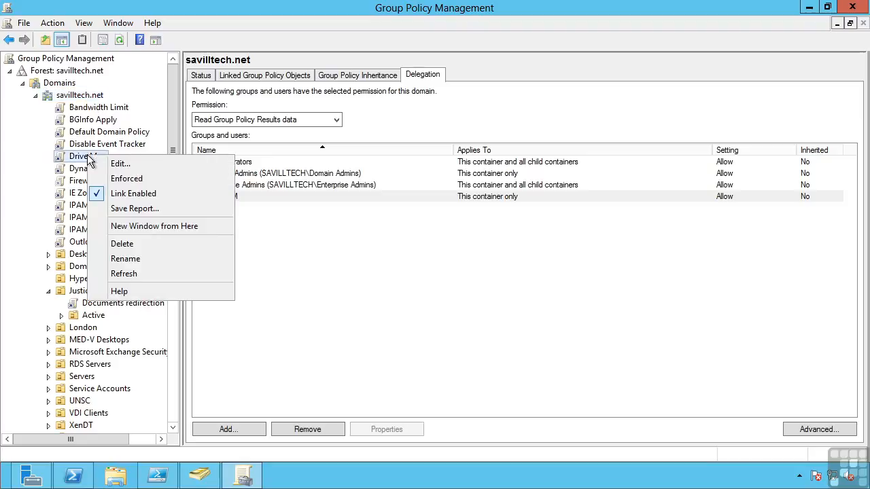
pyautogui.click(125, 179)
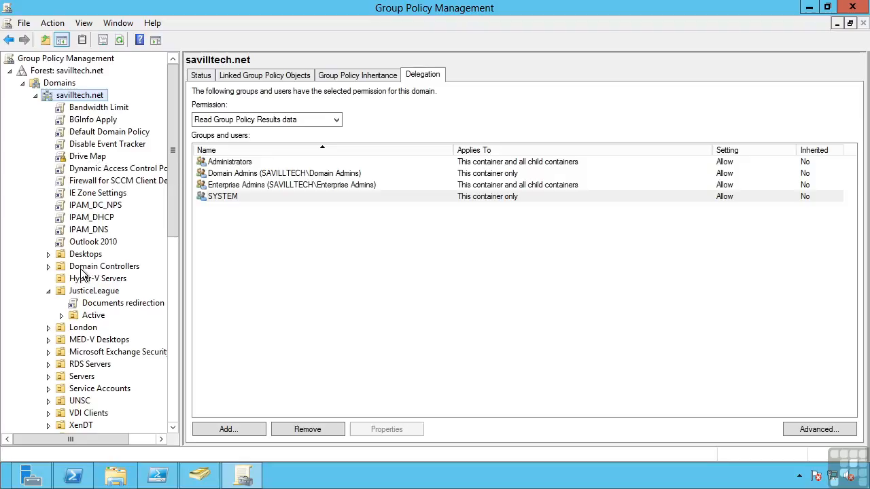
# Block policy inheritance on the JusticeLeague OU.
pyautogui.rightClick(87, 98)
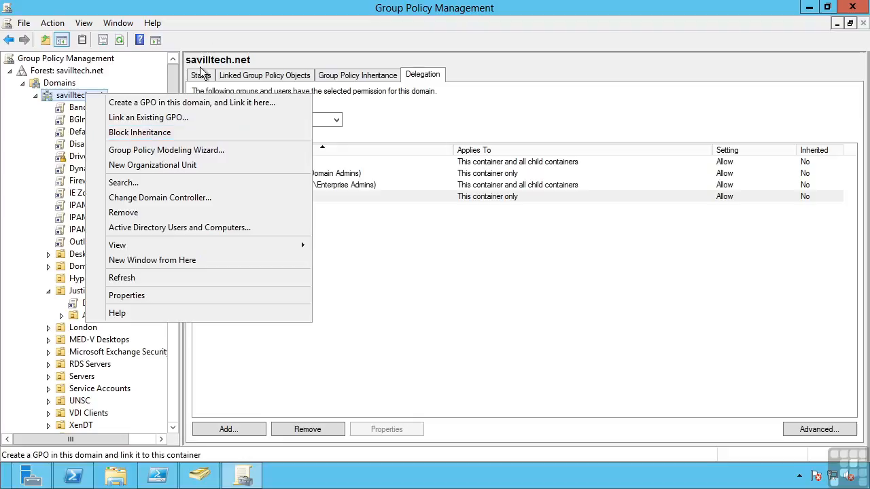
pyautogui.press('Escape')
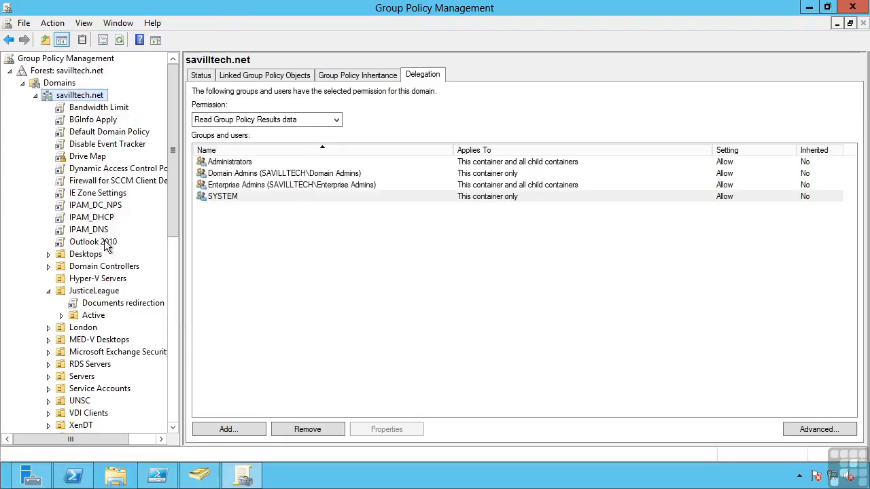
pyautogui.rightClick(89, 294)
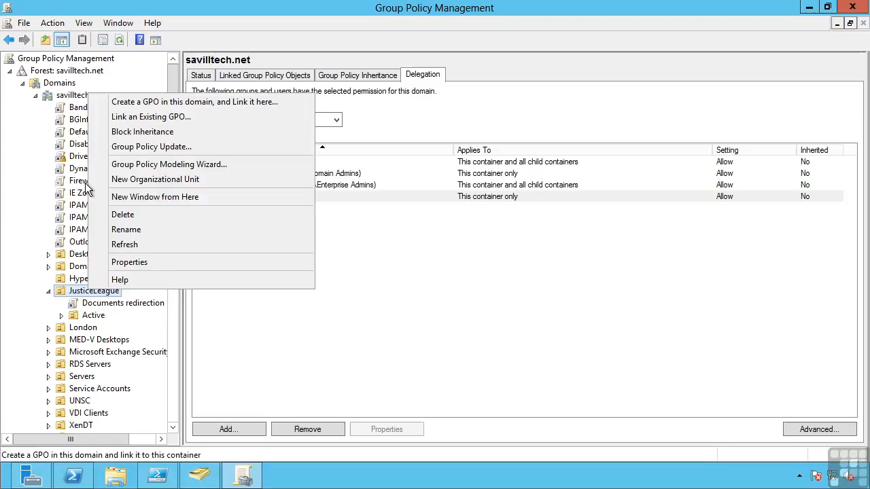
pyautogui.click(145, 133)
# Compare the JusticeLeague OU's linked GPOs with the scope of the Drive Map policy.
pyautogui.click(92, 293)
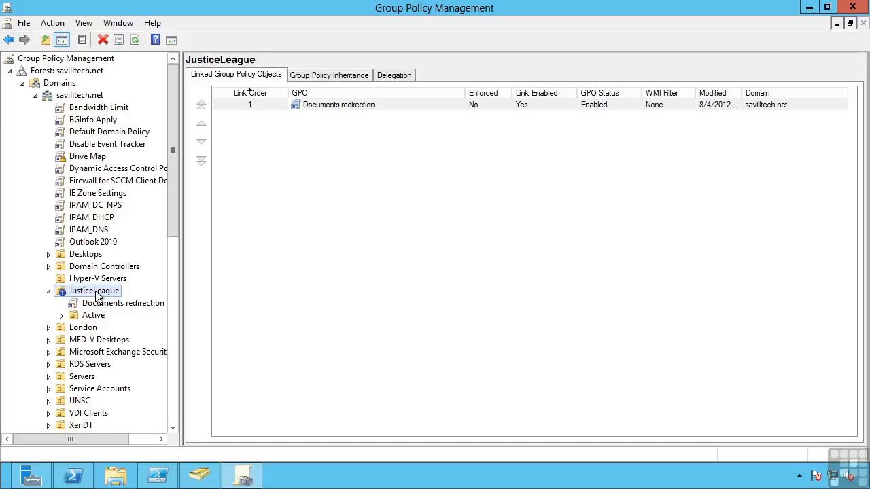
pyautogui.click(88, 157)
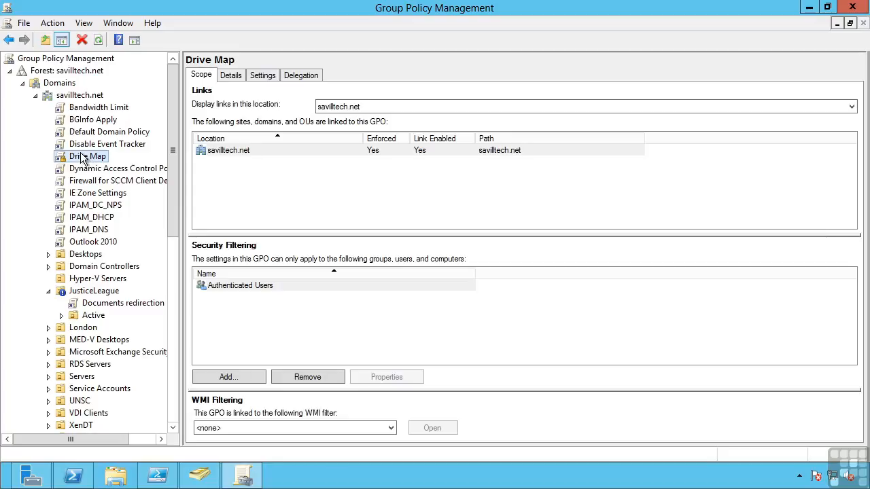
pyautogui.click(92, 293)
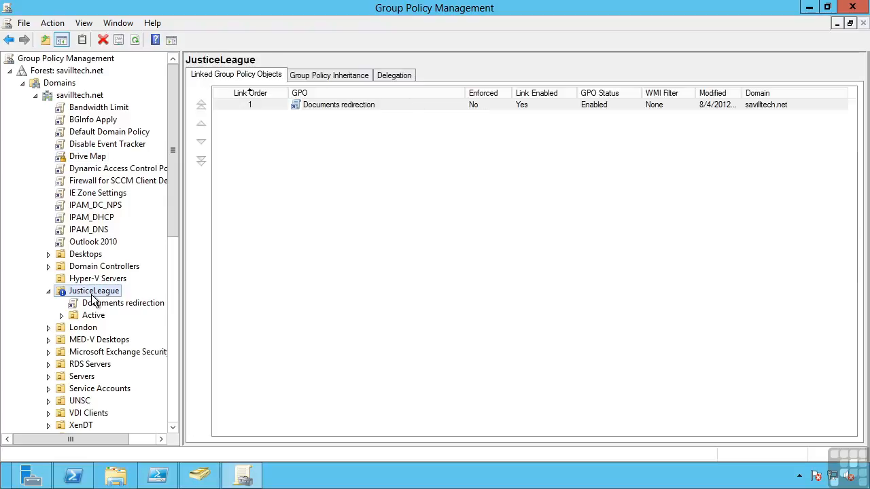
# Remove the inheritance block from the JusticeLeague OU and turn off enforcement of the Drive Map link.
pyautogui.rightClick(91, 297)
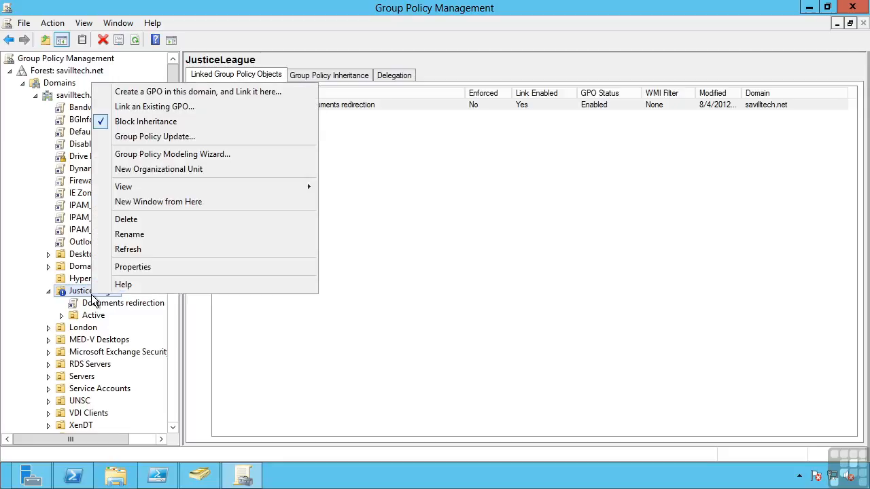
pyautogui.click(127, 122)
pyautogui.rightClick(79, 157)
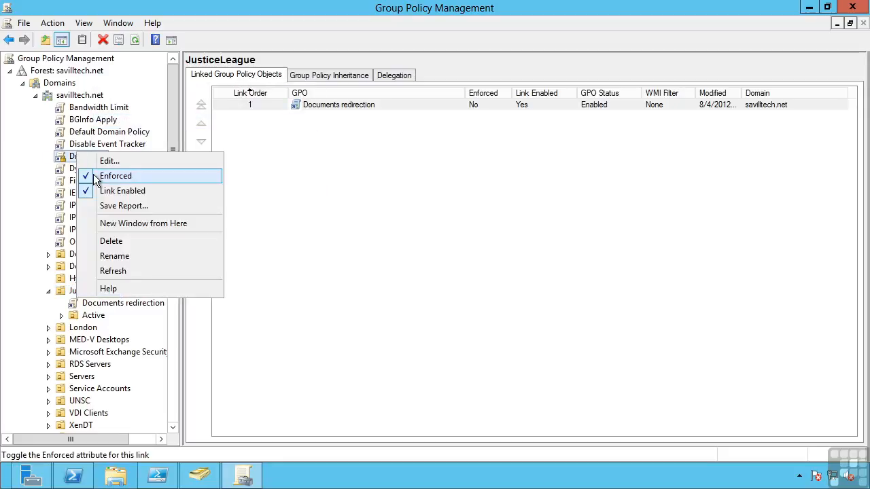
pyautogui.click(92, 175)
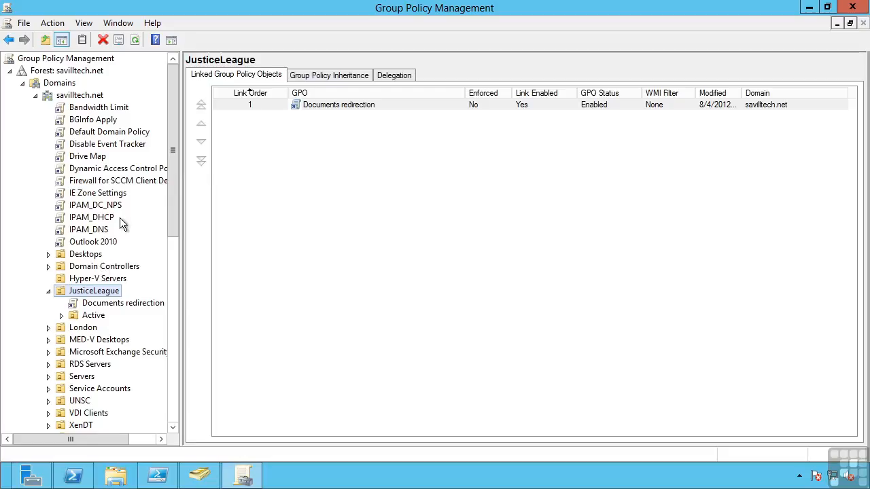
# Compare the security filtering of the Dynamic Access Control Policy with that of the Drive Map policy.
pyautogui.click(94, 168)
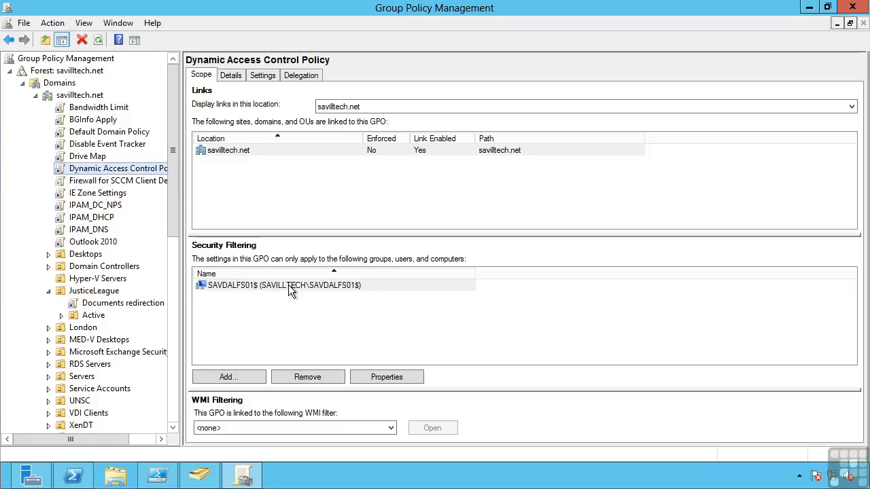
pyautogui.click(87, 156)
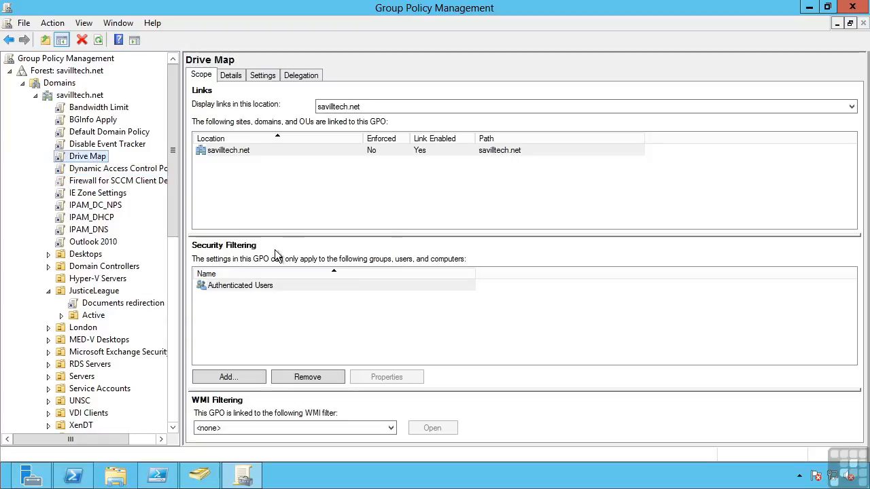
pyautogui.click(115, 168)
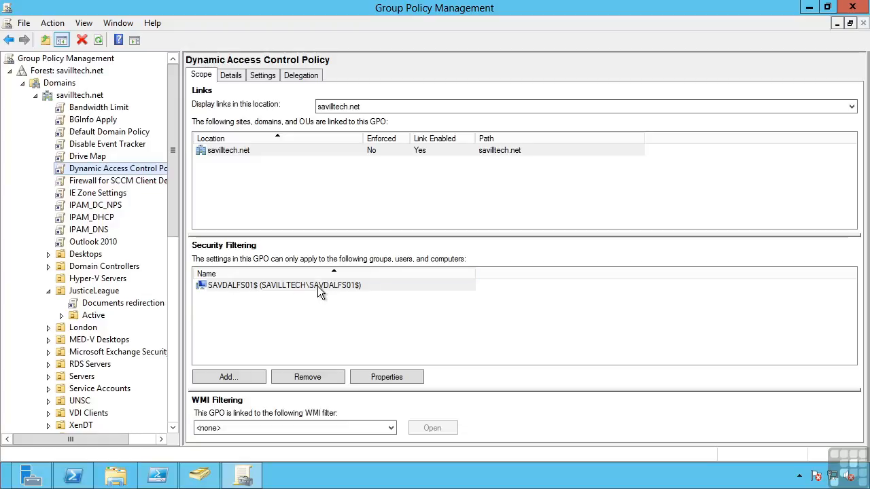
# Examine the WMI filter linked to the BGInfo Apply policy under savilltech.net.
pyautogui.press('Up')
pyautogui.press('Up')
pyautogui.press('Up')
pyautogui.press('Up')
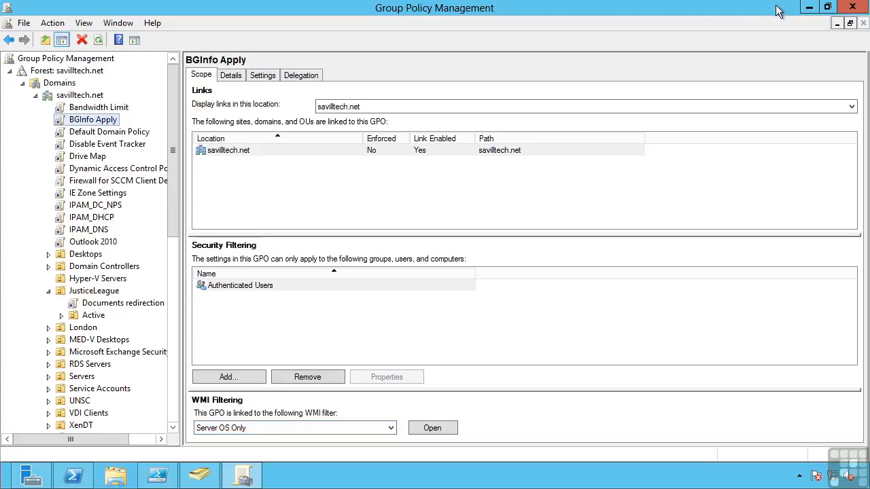
# Minimize the open windows to view the BGInfo details on the desktop, and return to Group Policy Management.
pyautogui.click(809, 9)
pyautogui.click(809, 8)
pyautogui.click(809, 8)
pyautogui.click(809, 8)
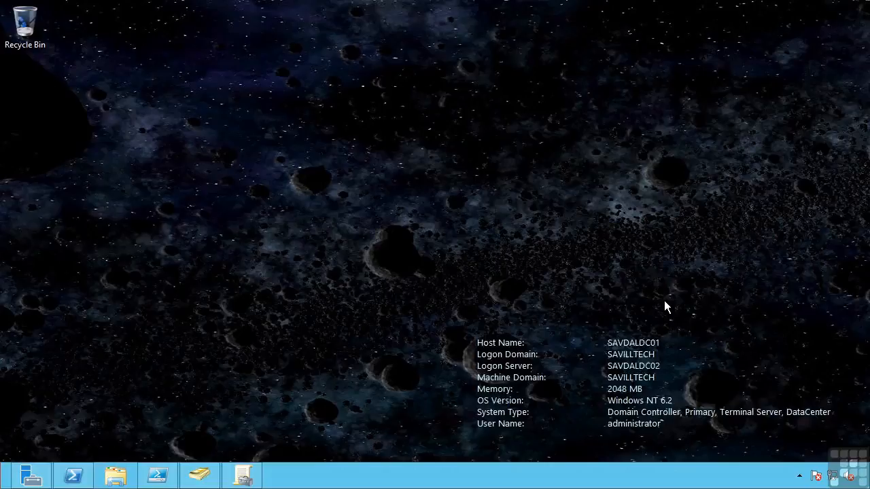
pyautogui.click(243, 474)
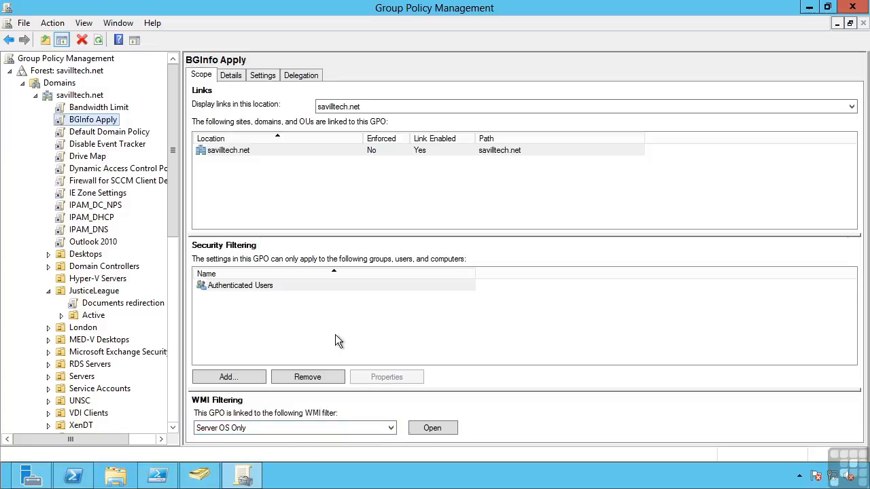
# Inspect the query of the Server OS Only WMI filter and the GPOs that use it.
pyautogui.moveTo(175, 116); pyautogui.dragTo(171, 334)
pyautogui.click(116, 377)
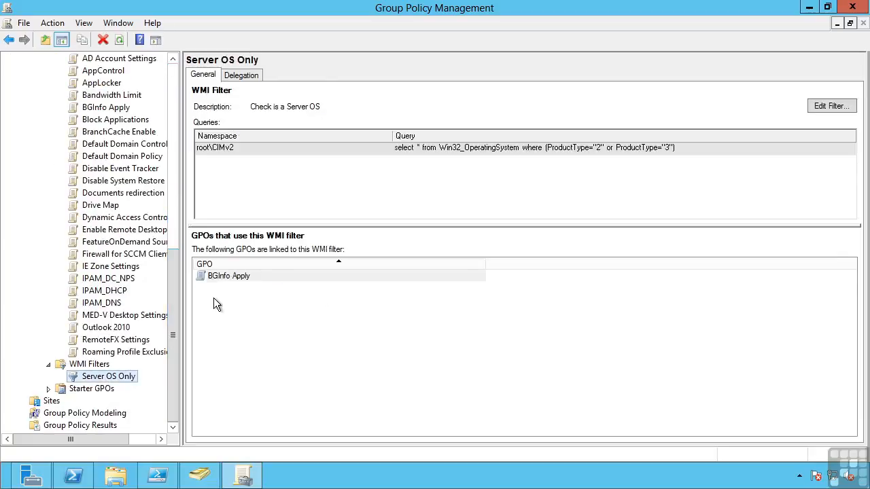
pyautogui.click(238, 147)
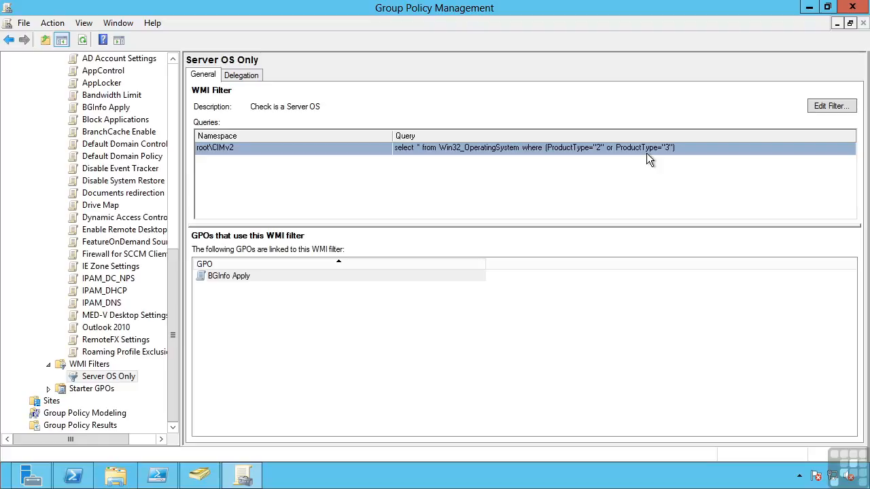
# Among the GPOs linked to savilltech.net, move Firewall for SCCM Client Deploy up to link order 2.
pyautogui.moveTo(173, 320); pyautogui.dragTo(178, 123)
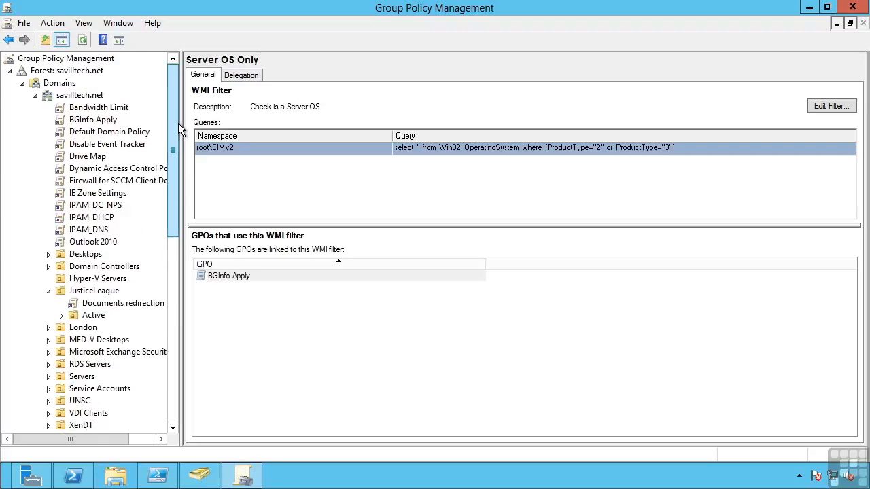
pyautogui.click(95, 95)
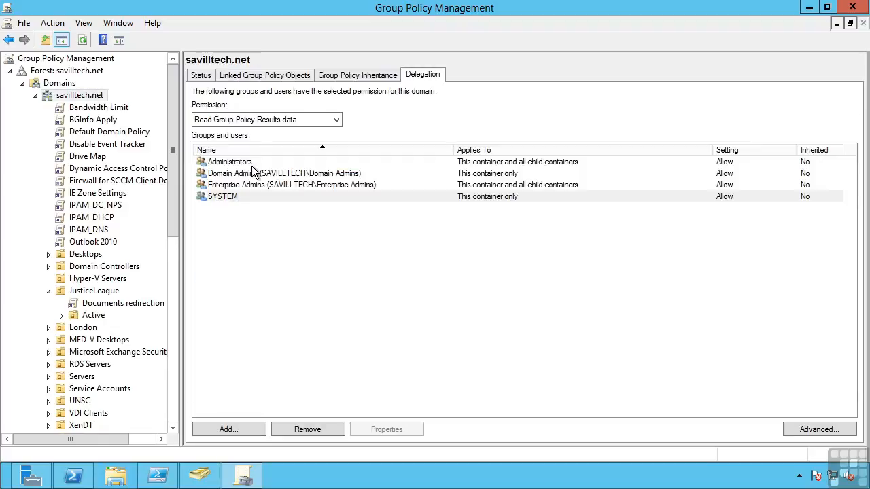
pyautogui.click(226, 74)
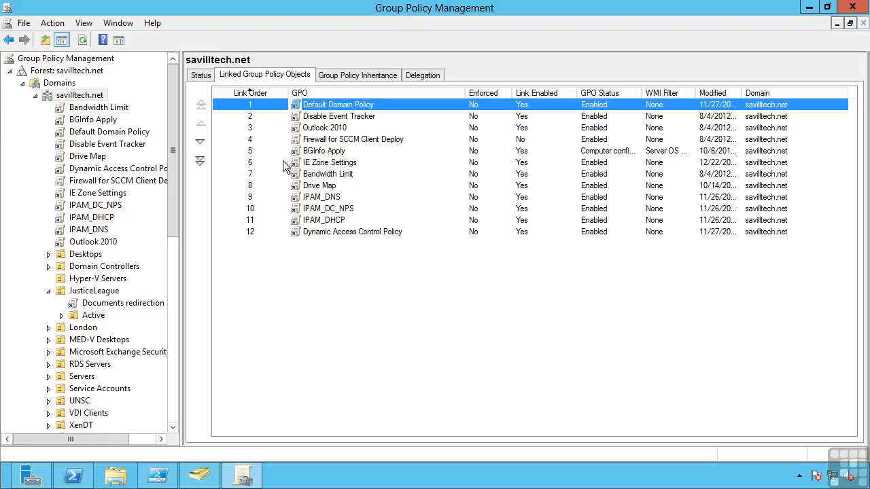
pyautogui.click(329, 140)
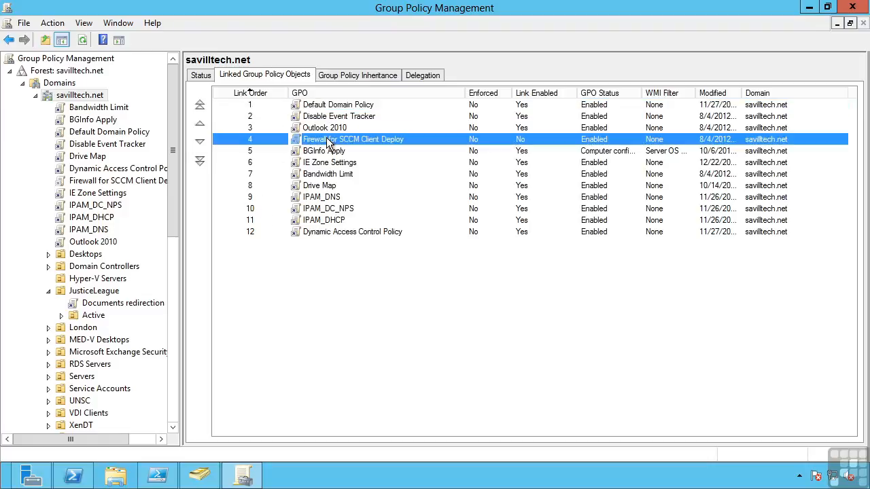
pyautogui.click(200, 123)
pyautogui.click(200, 123)
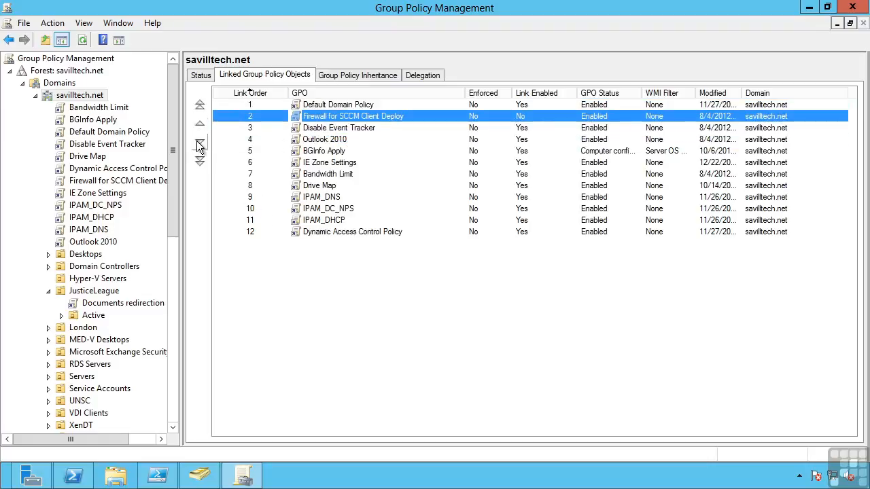
# Move the Firewall for SCCM Client Deploy link down to link order 5.
pyautogui.click(200, 142)
pyautogui.click(200, 142)
pyautogui.click(200, 142)
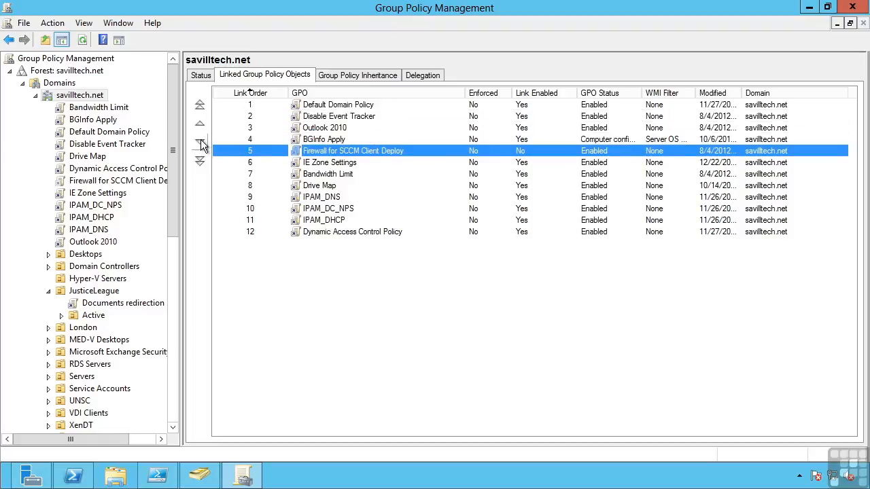